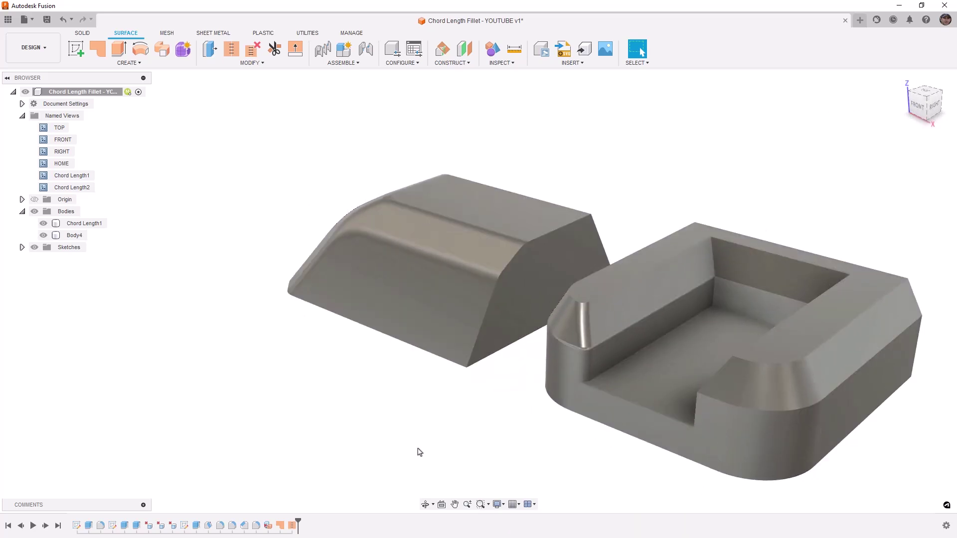
- Orbit the view so the tapered block and pocketed tray both show at an angle
{"action": "middle_click_drag", "start_coordinate": [609, 418], "coordinate": [743, 398], "text": "shift"}
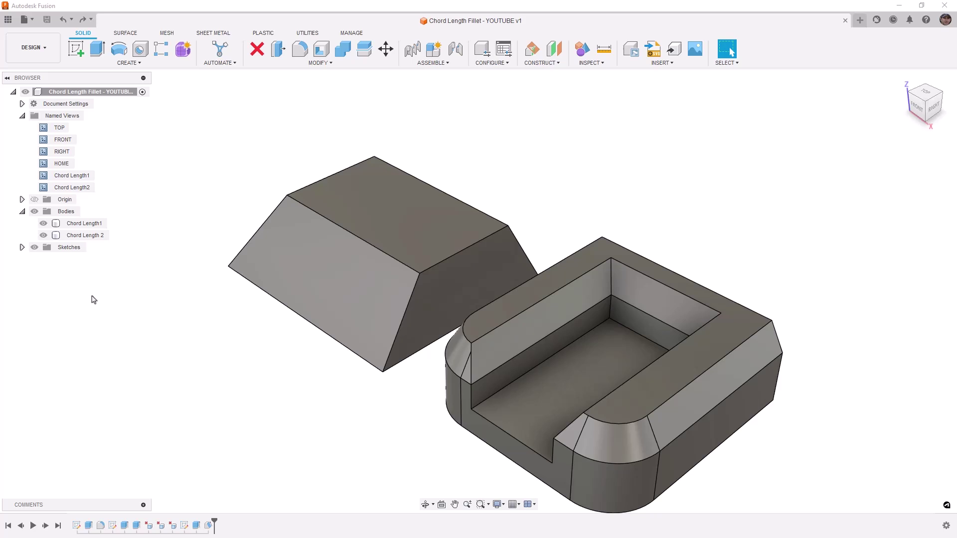
- In the Chord Length1 view, set up a 3 mm constant-radius fillet on the tray's vertical inner-corner edges
{"action": "double_click", "coordinate": [44, 176]}
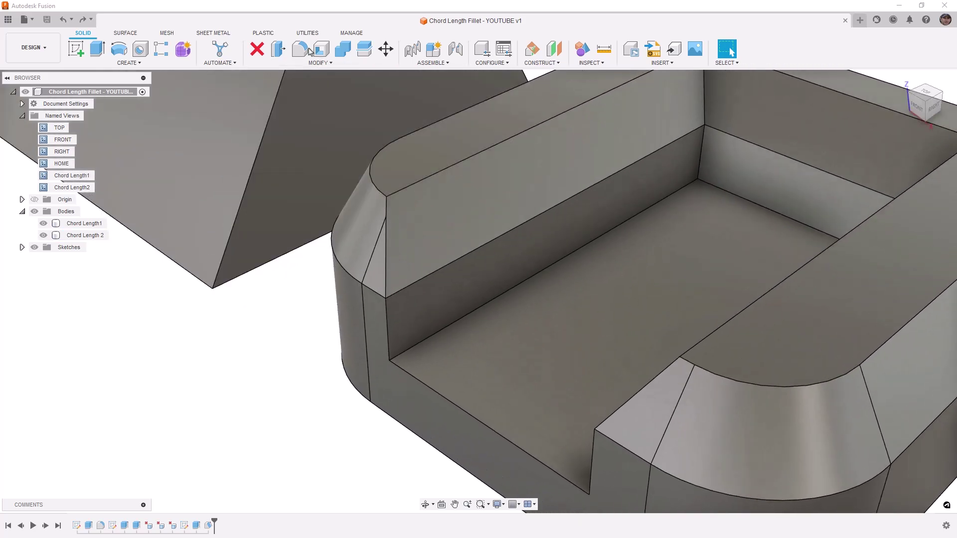
{"action": "left_click", "coordinate": [301, 49]}
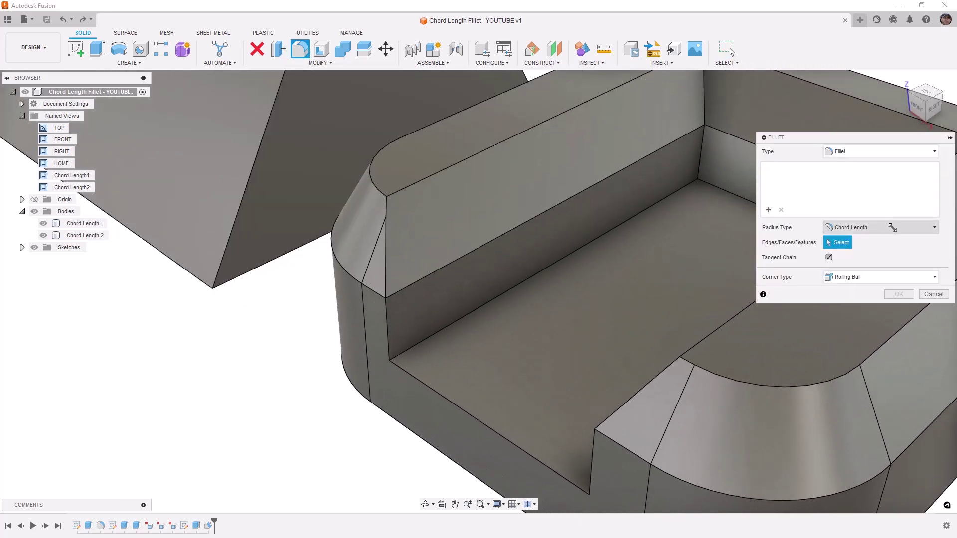
{"action": "left_click", "coordinate": [888, 229]}
{"action": "left_click", "coordinate": [847, 240]}
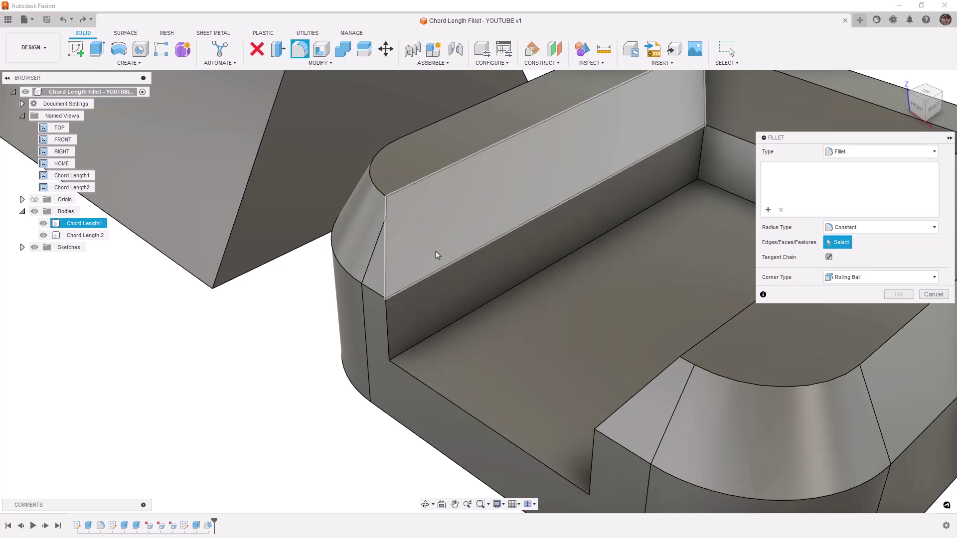
{"action": "left_click", "coordinate": [387, 263]}
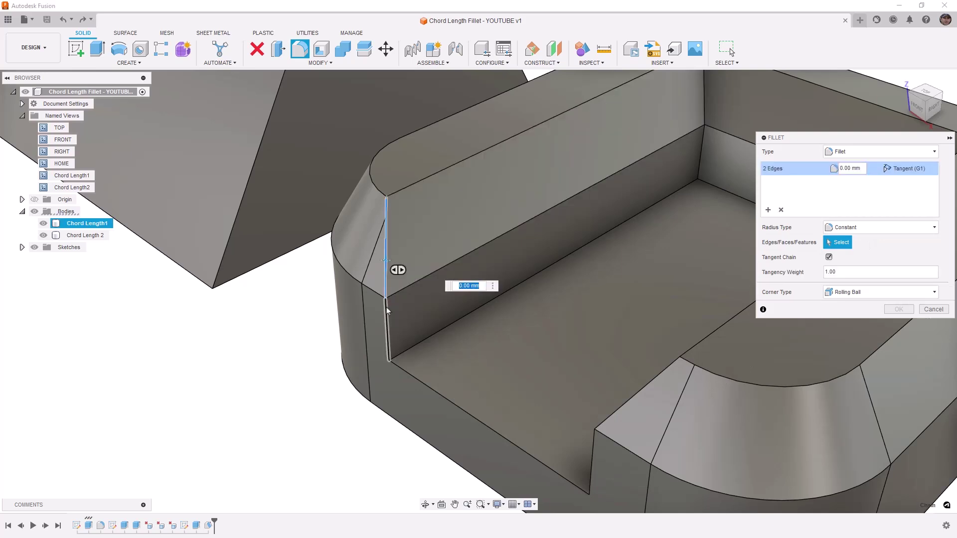
{"action": "mouse_move", "coordinate": [387, 306]}
{"action": "left_mouse_down"}
{"action": "mouse_move", "coordinate": [384, 314]}
{"action": "mouse_move", "coordinate": [386, 306]}
{"action": "left_mouse_up"}
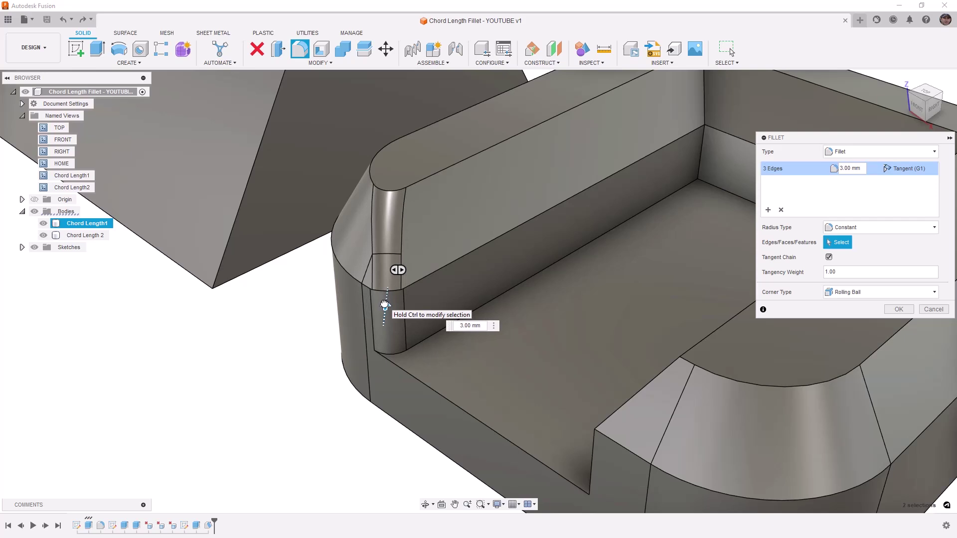
{"action": "scroll", "coordinate": [404, 302], "scroll_direction": "up", "scroll_amount": 5}
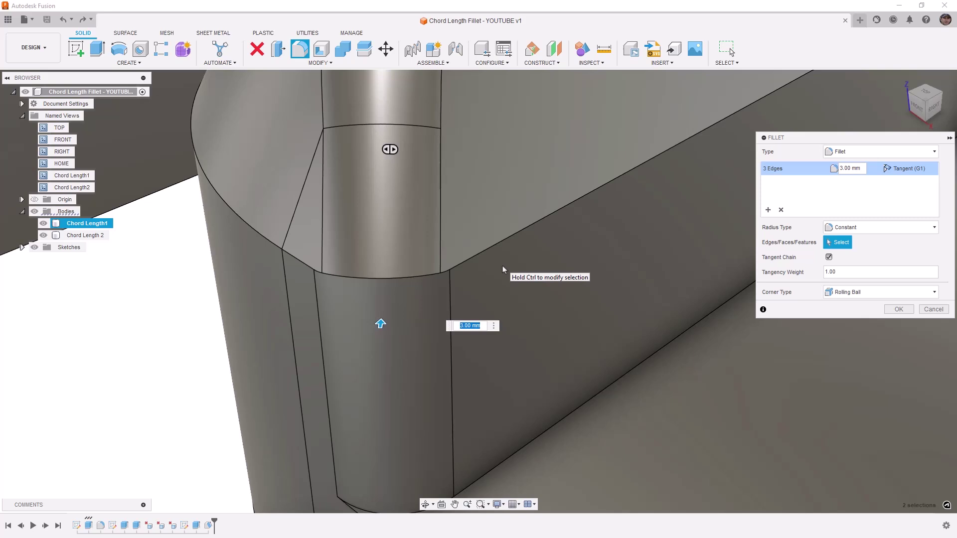
- Switch the corner fillet's radius type to Chord Length, giving 4.243 mm
{"action": "left_click", "coordinate": [871, 227]}
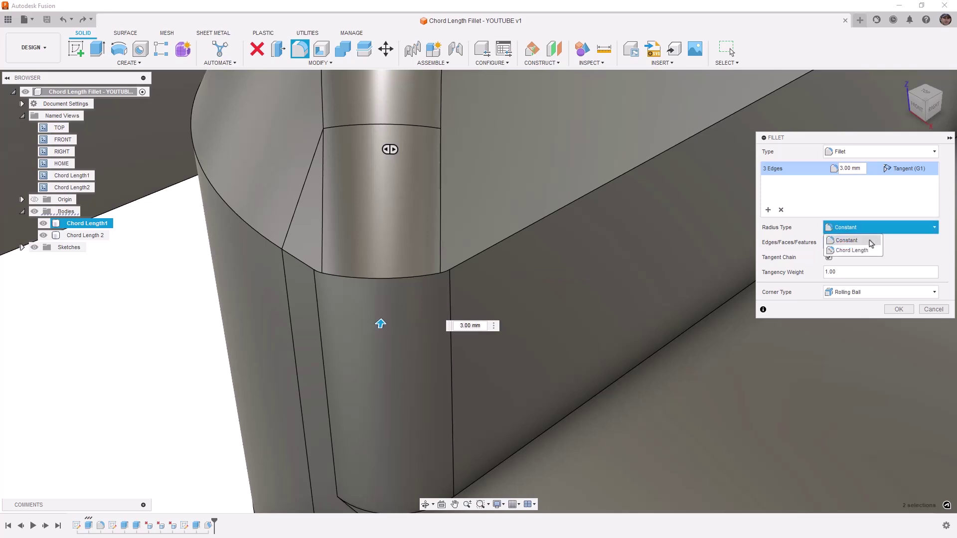
{"action": "left_click", "coordinate": [869, 250]}
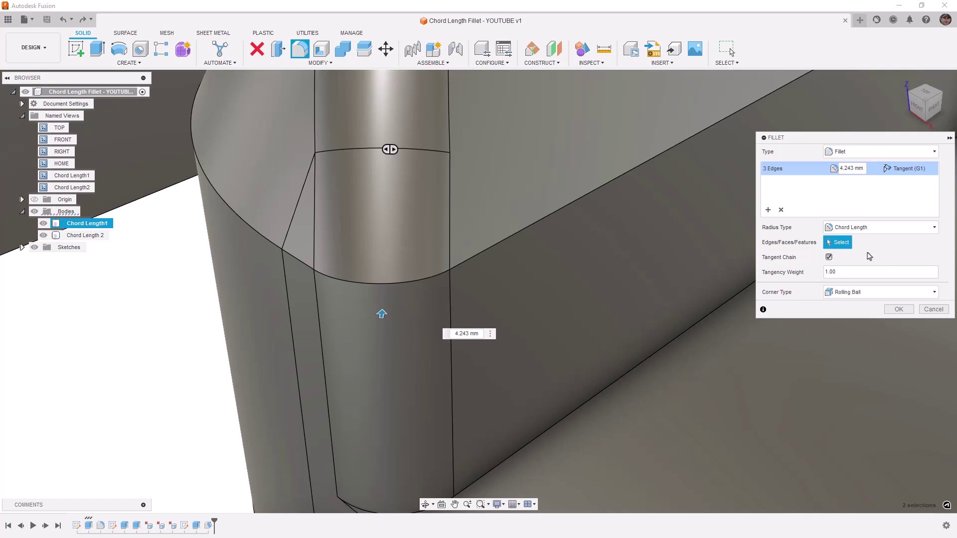
- Apply the corner fillet, then select the tray's top edge chain for a new 1 mm fillet
{"action": "left_click", "coordinate": [899, 309]}
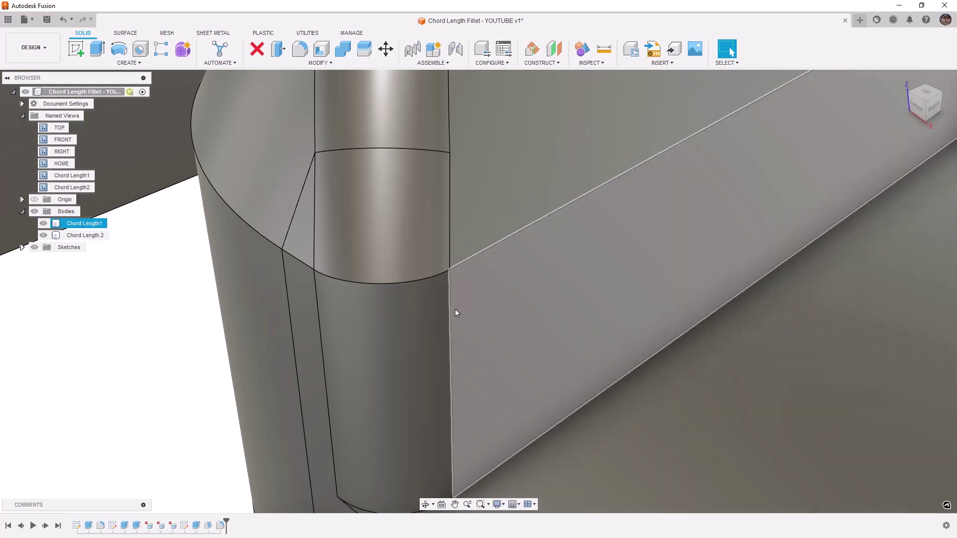
{"action": "left_click", "coordinate": [436, 306]}
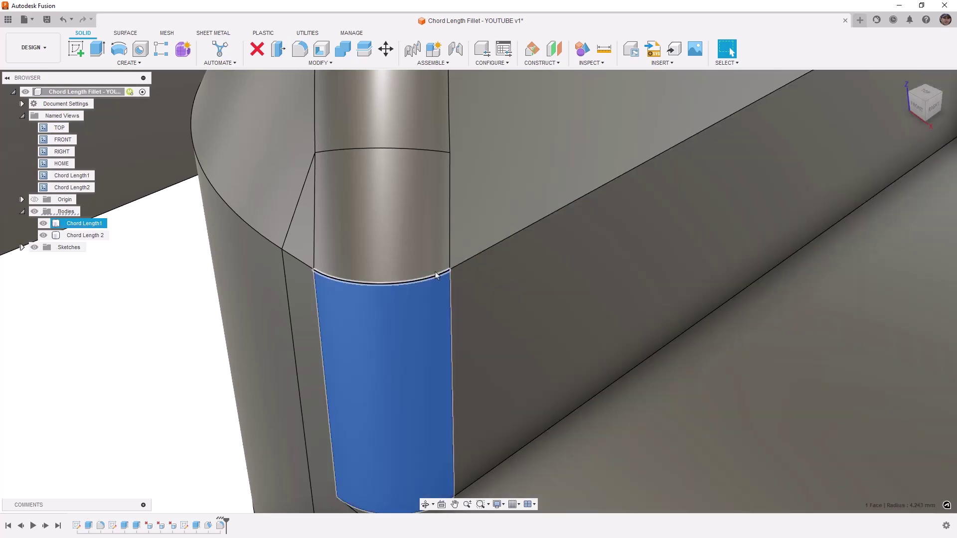
{"action": "left_click", "coordinate": [434, 251]}
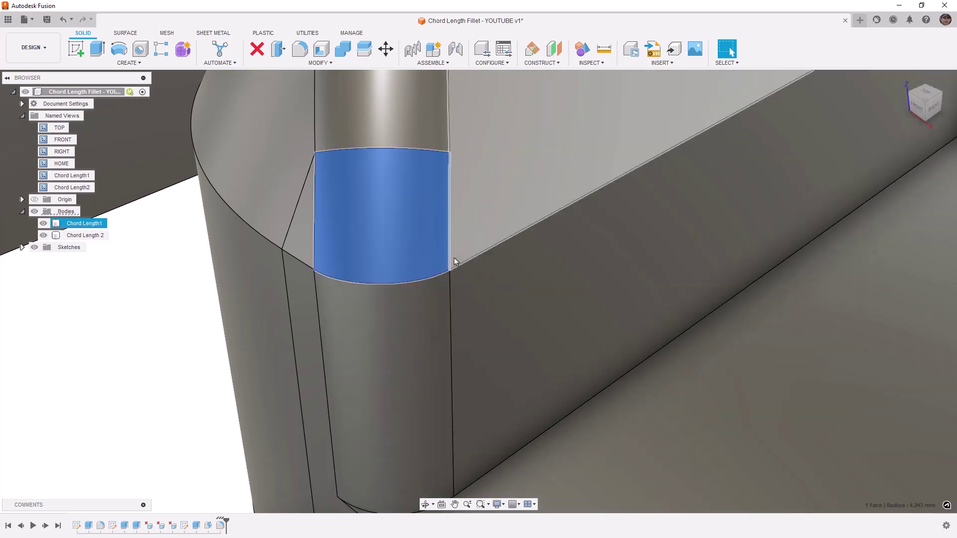
{"action": "left_click", "coordinate": [464, 263]}
{"action": "type", "text": "f"}
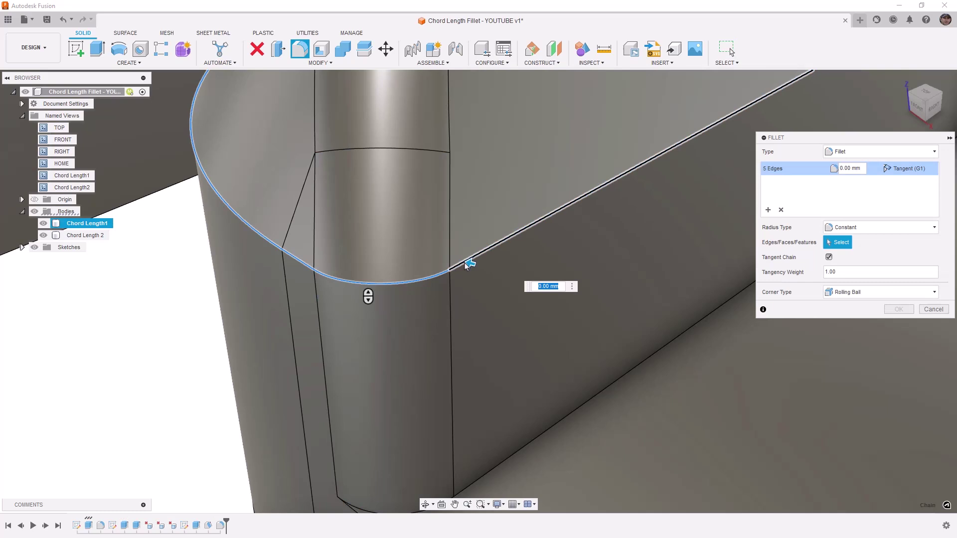
{"action": "type", "text": "1"}
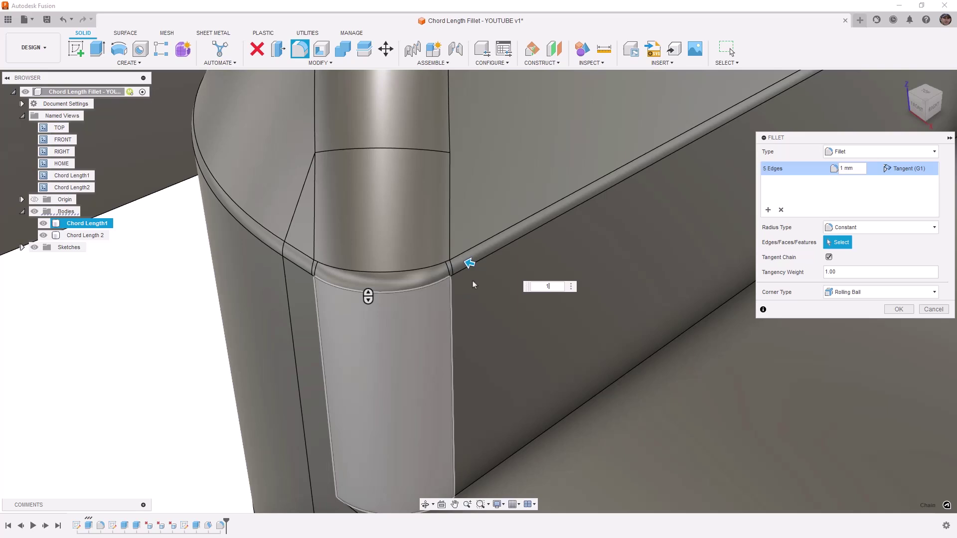
- Make the rim fillet a 1 mm chord-length fillet and apply it
{"action": "left_click", "coordinate": [880, 228]}
{"action": "left_click", "coordinate": [848, 246]}
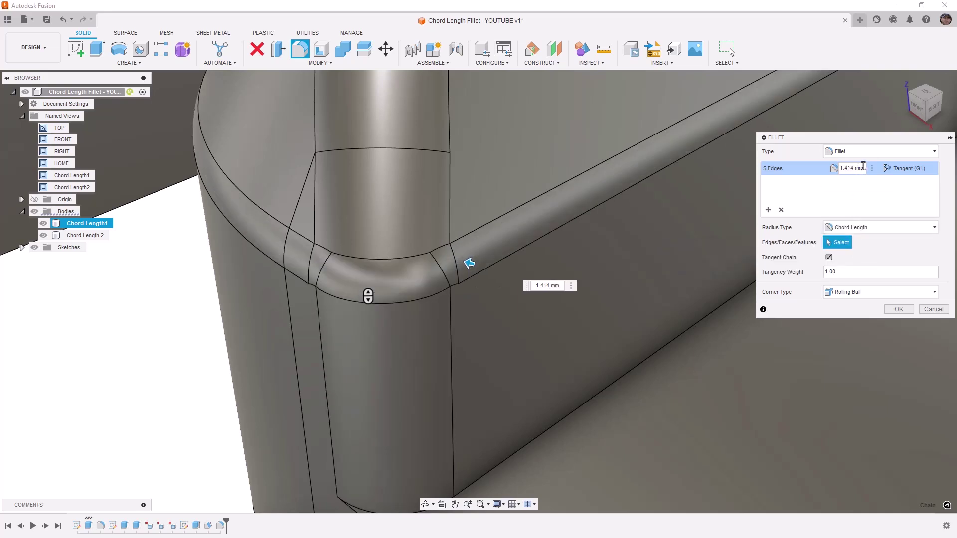
{"action": "left_click_drag", "start_coordinate": [861, 168], "coordinate": [814, 168]}
{"action": "type", "text": "1"}
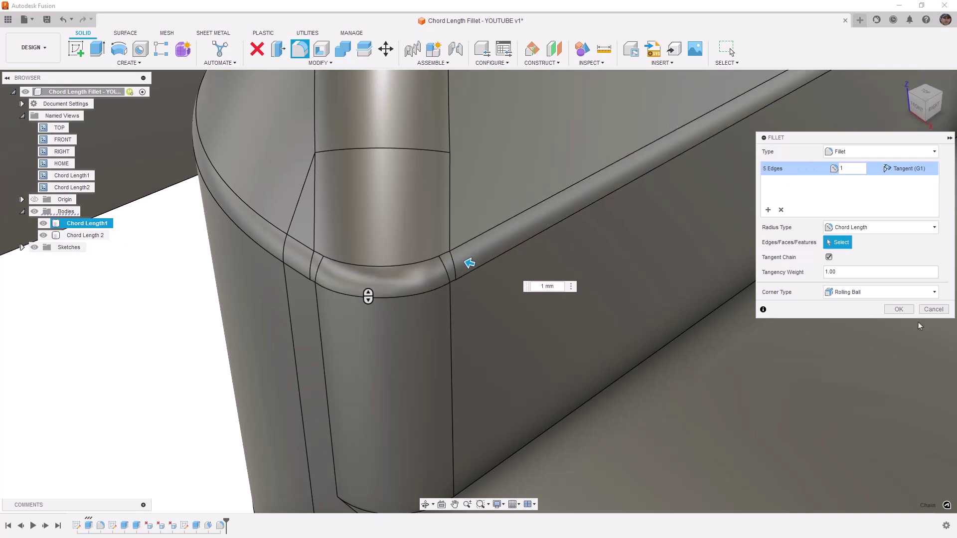
{"action": "left_click", "coordinate": [909, 310]}
{"action": "scroll", "coordinate": [239, 408], "scroll_direction": "down", "scroll_amount": 5}
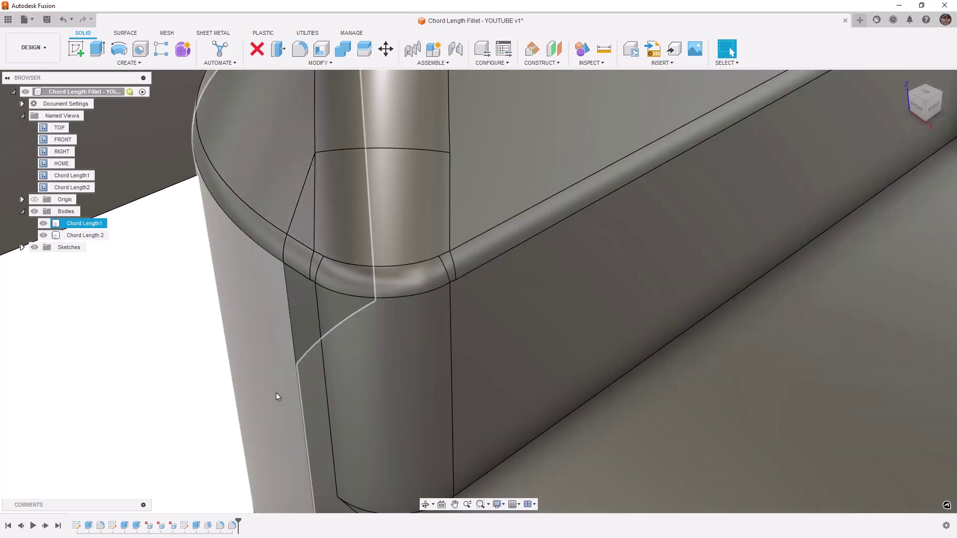
{"action": "middle_click_drag", "start_coordinate": [229, 412], "coordinate": [362, 391]}
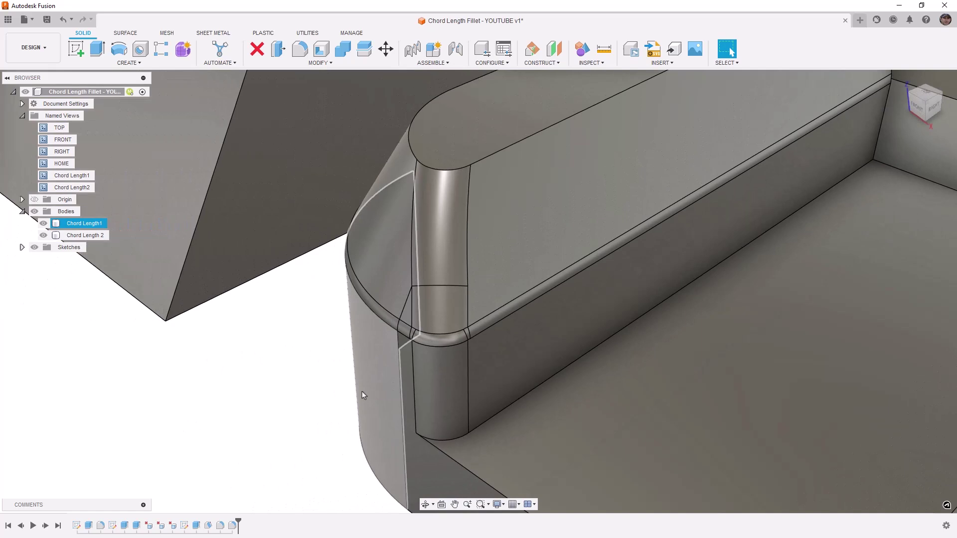
{"action": "left_click", "coordinate": [295, 408]}
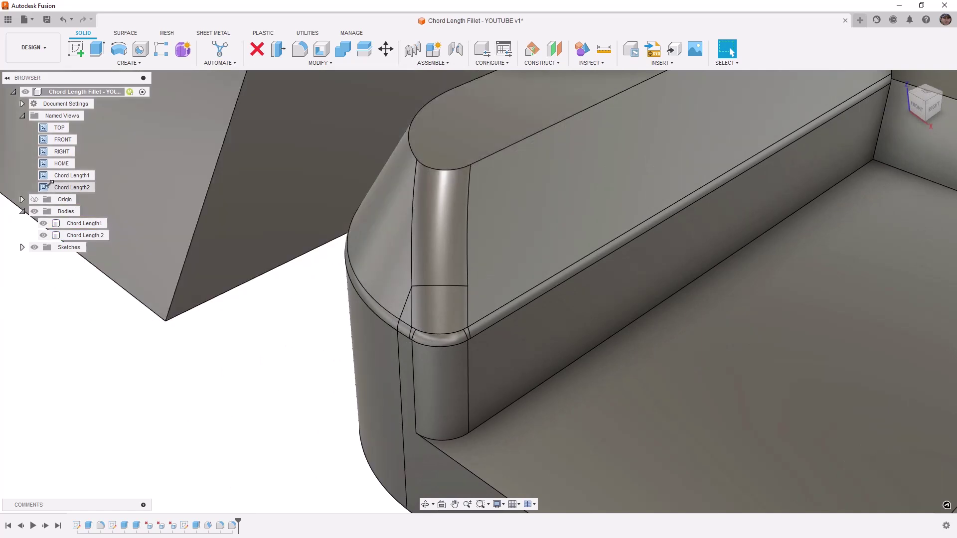
- Preview an 8 mm equal-distance chamfer on the three front top-corner edges of the Chord Length2 block
{"action": "double_click", "coordinate": [72, 187]}
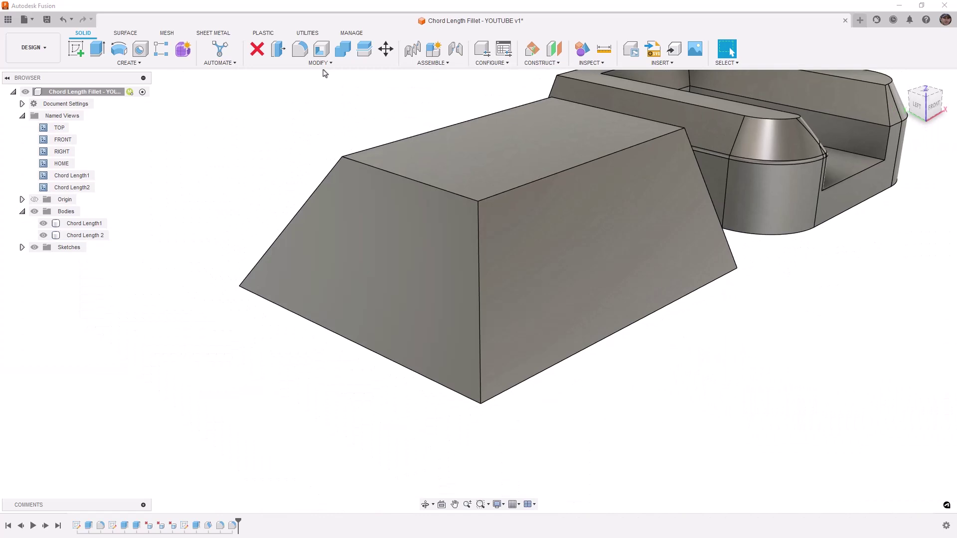
{"action": "left_click", "coordinate": [323, 64]}
{"action": "left_click", "coordinate": [293, 95]}
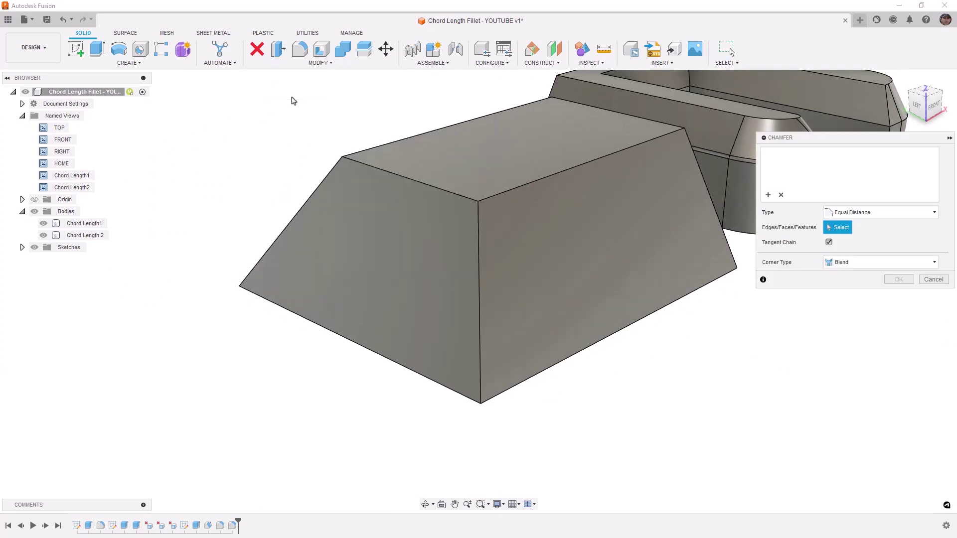
{"action": "left_click", "coordinate": [350, 160]}
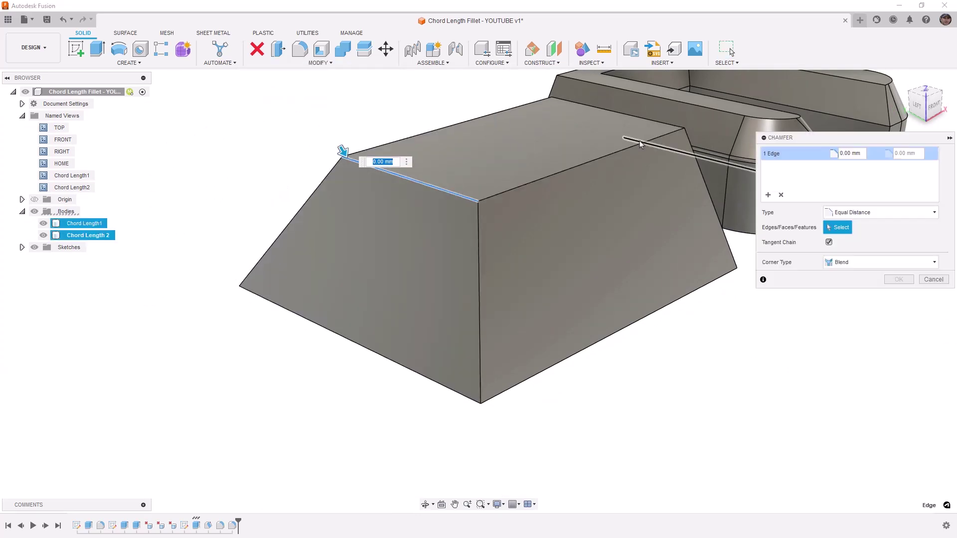
{"action": "left_click", "coordinate": [639, 143]}
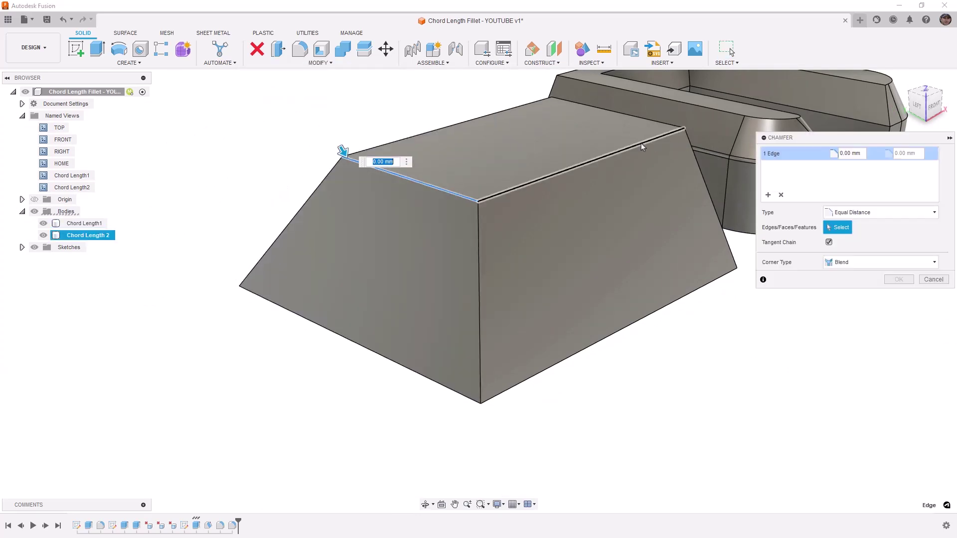
{"action": "left_click", "coordinate": [479, 286]}
{"action": "left_click_drag", "start_coordinate": [387, 167], "coordinate": [395, 179]}
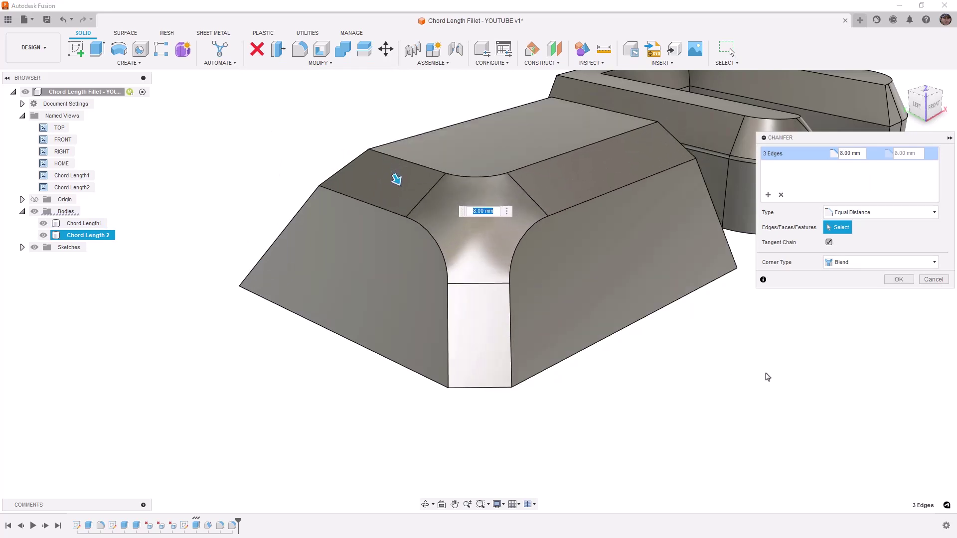
- Try Miter and Chamfer corner types, then apply the 8 mm chamfer with a Blend corner
{"action": "left_click", "coordinate": [922, 266]}
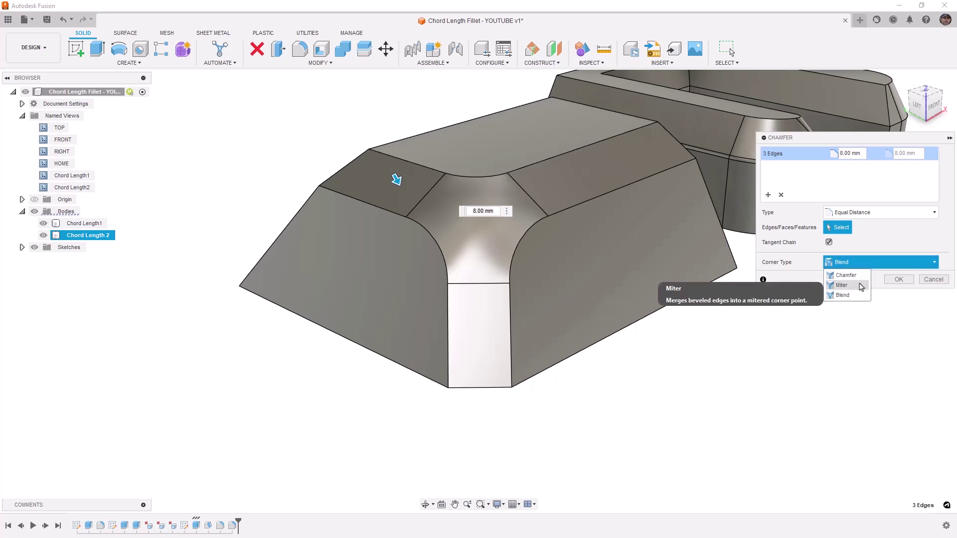
{"action": "left_click", "coordinate": [862, 285]}
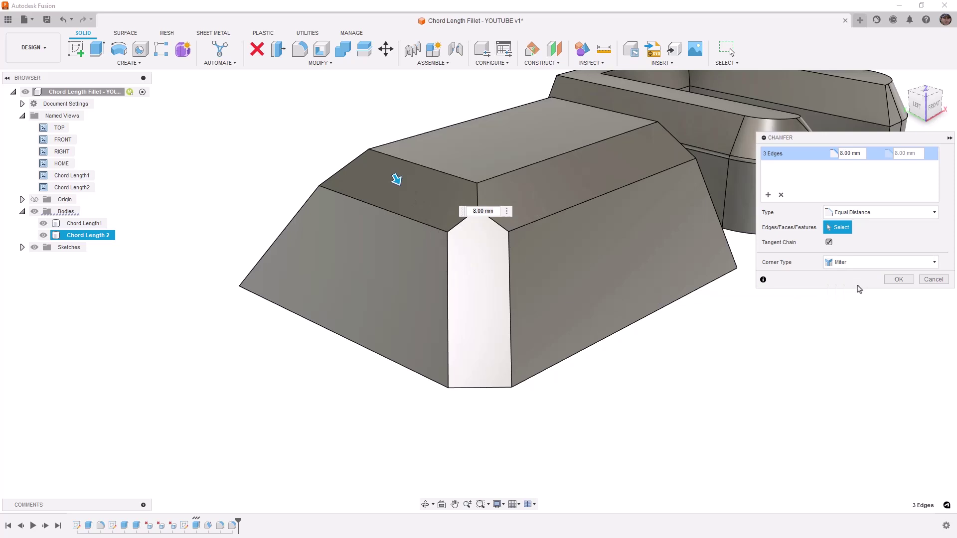
{"action": "left_click", "coordinate": [853, 263]}
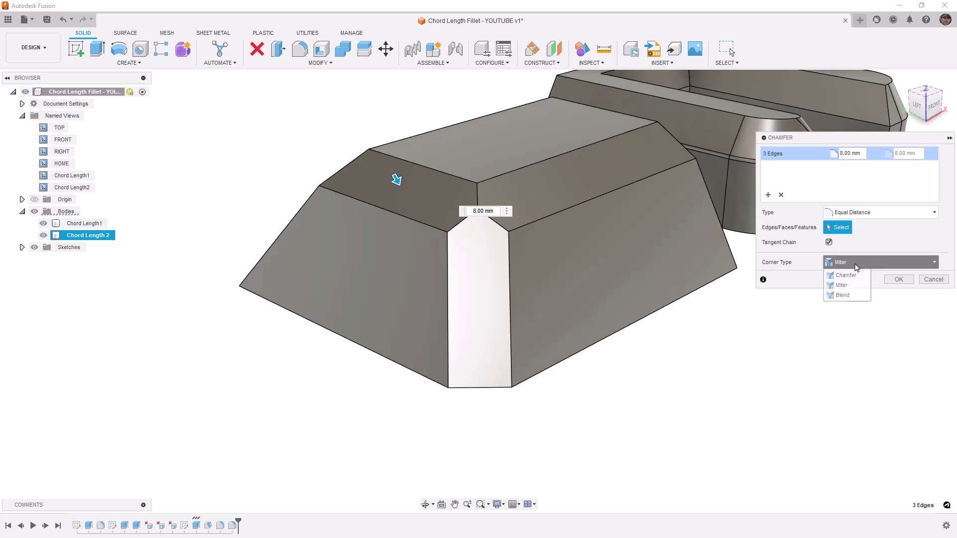
{"action": "left_click", "coordinate": [850, 275]}
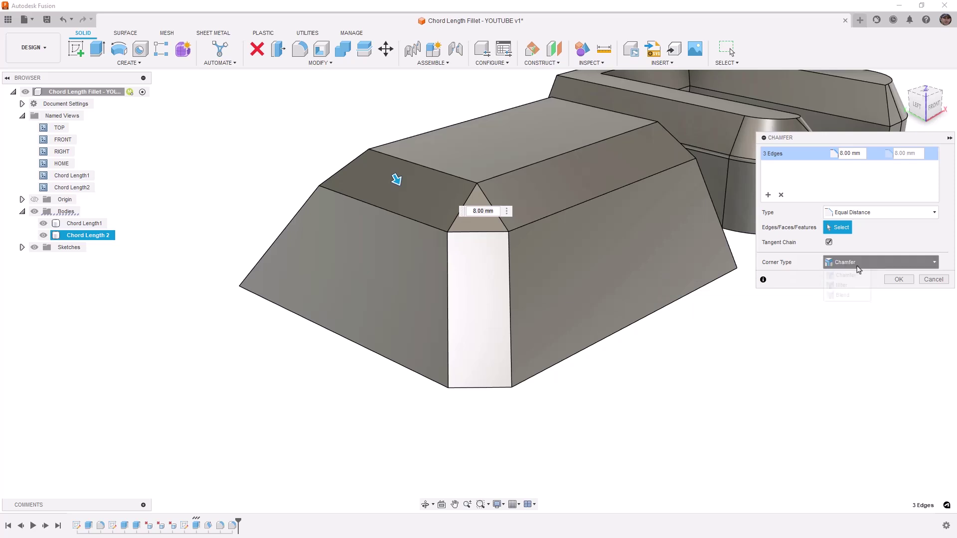
{"action": "left_click", "coordinate": [856, 263]}
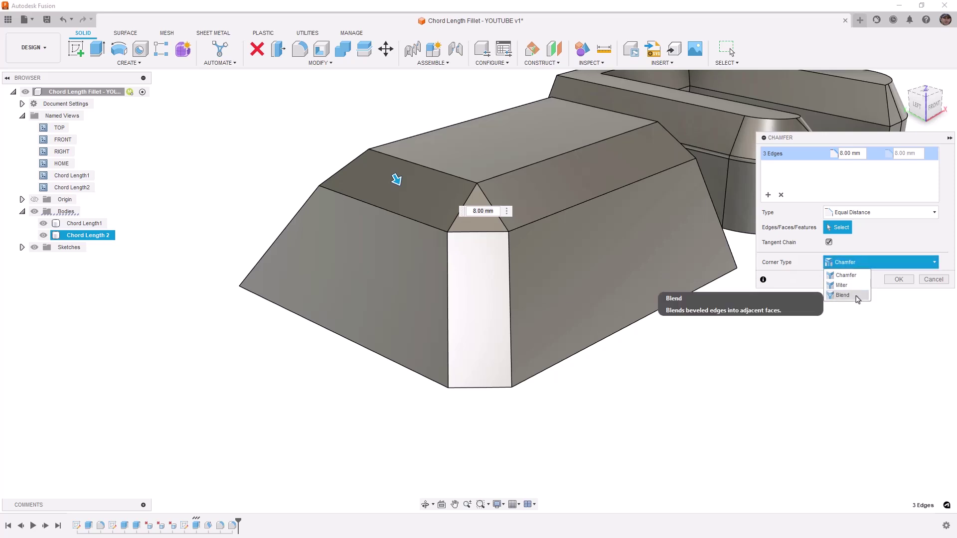
{"action": "left_click", "coordinate": [844, 295]}
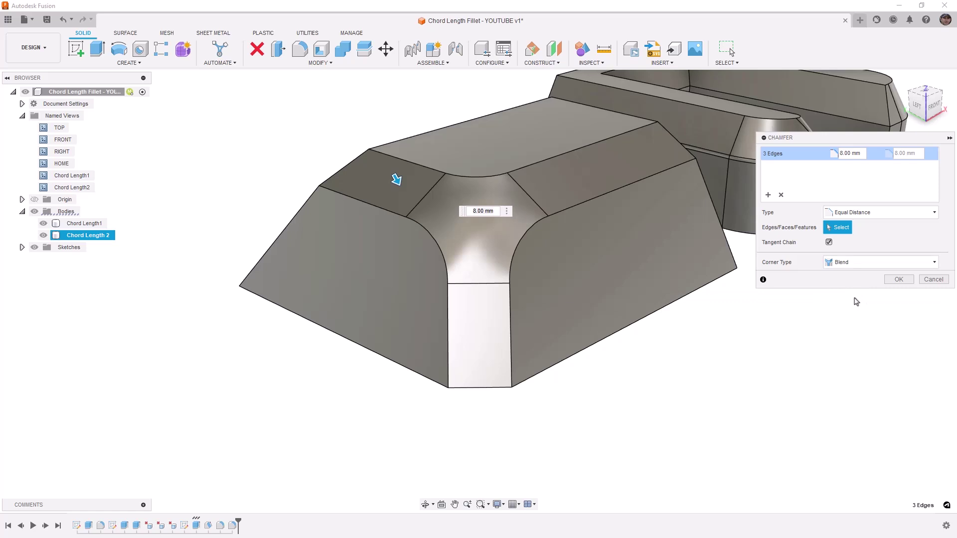
{"action": "left_click", "coordinate": [898, 279]}
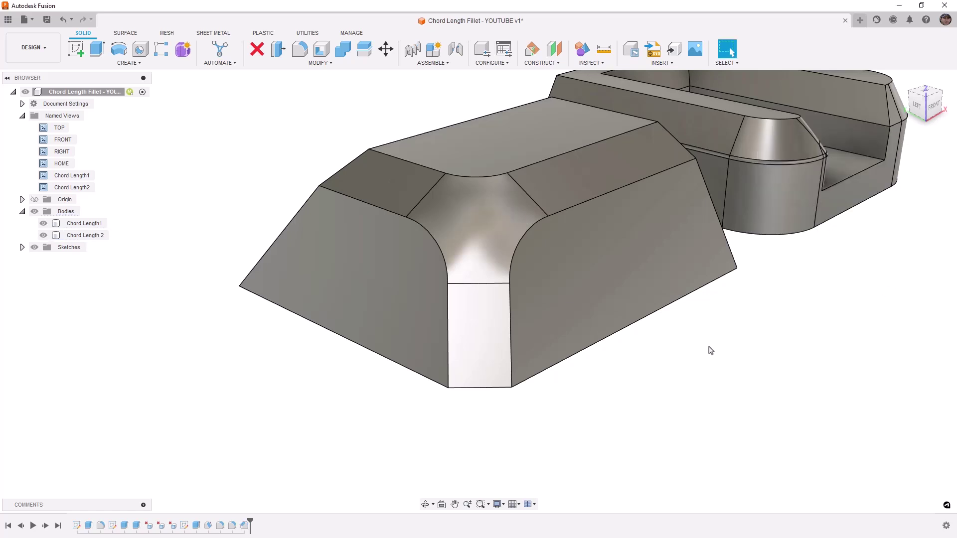
- Orbit and zoom in to inspect the chamfer edges, then select the front body
{"action": "left_click", "coordinate": [573, 352]}
{"action": "middle_click_drag", "start_coordinate": [543, 329], "coordinate": [618, 314], "text": "shift"}
{"action": "scroll", "coordinate": [473, 231], "scroll_direction": "up", "scroll_amount": 3}
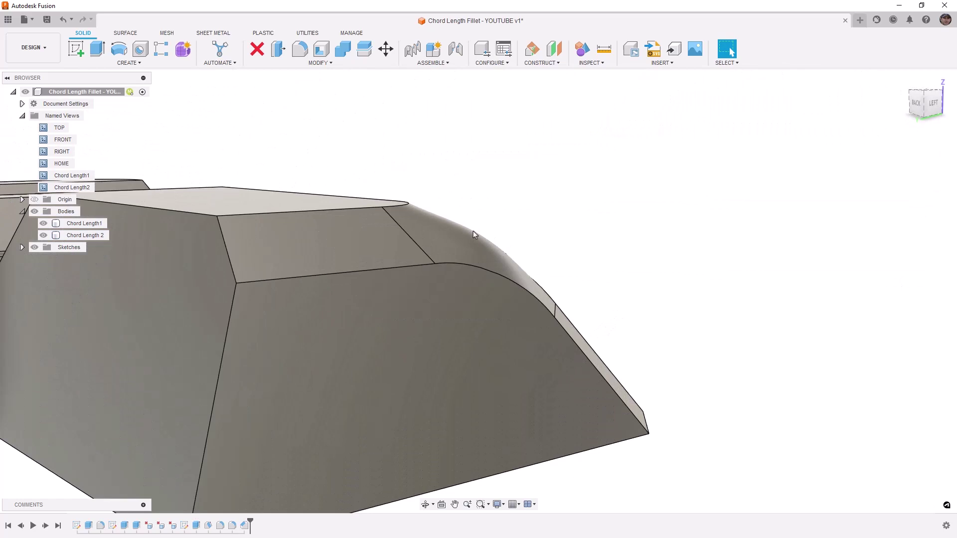
{"action": "scroll", "coordinate": [473, 231], "scroll_direction": "up", "scroll_amount": 2}
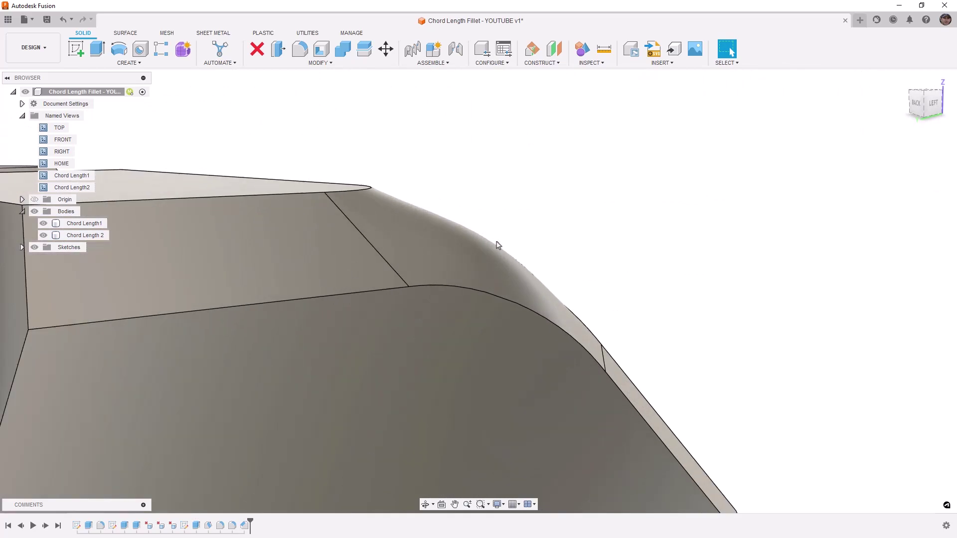
{"action": "left_click", "coordinate": [370, 190]}
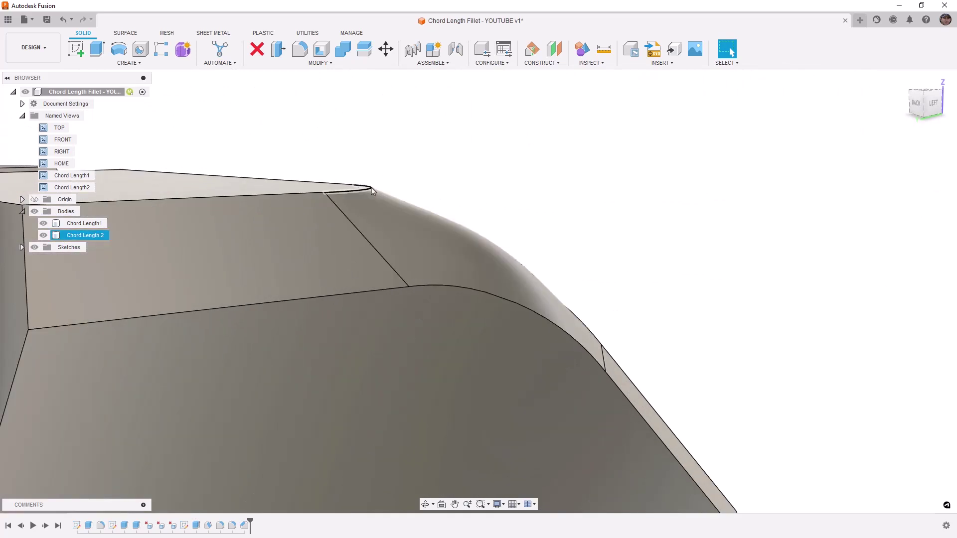
{"action": "left_click", "coordinate": [460, 185]}
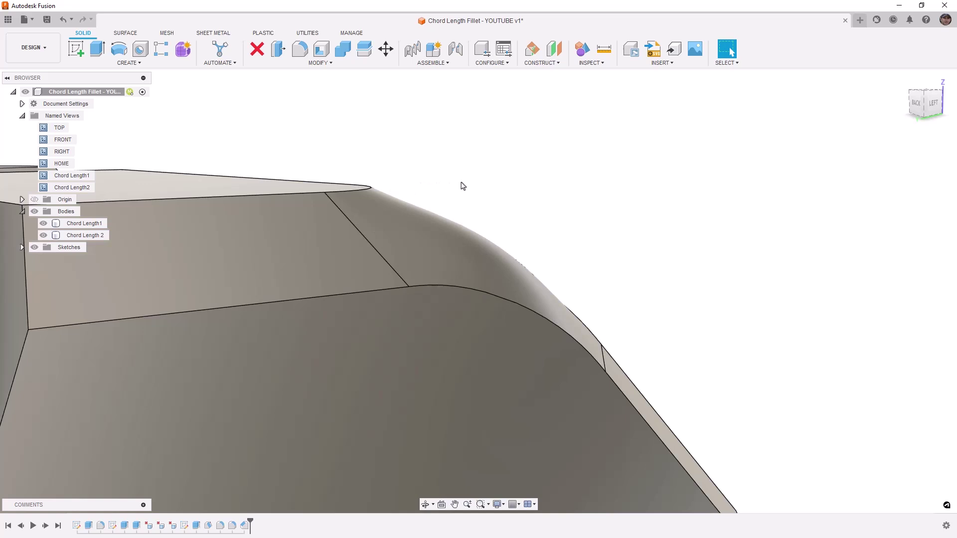
{"action": "middle_click_drag", "start_coordinate": [459, 186], "coordinate": [534, 292], "text": "shift"}
{"action": "left_click", "coordinate": [548, 252]}
- Start a 5 mm constant-radius fillet on the top, right and front edge chains
{"action": "key", "text": "f"}
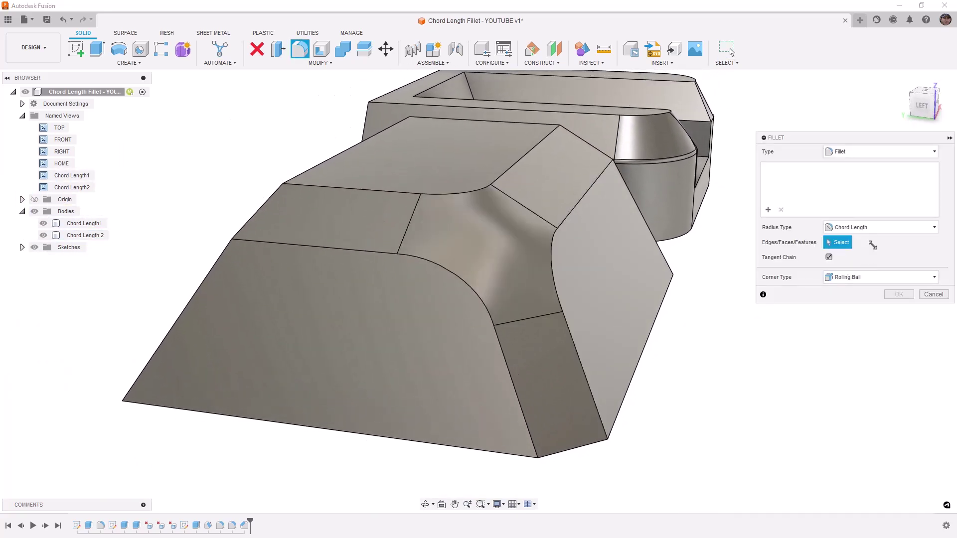
{"action": "left_click", "coordinate": [870, 228]}
{"action": "left_click", "coordinate": [858, 242]}
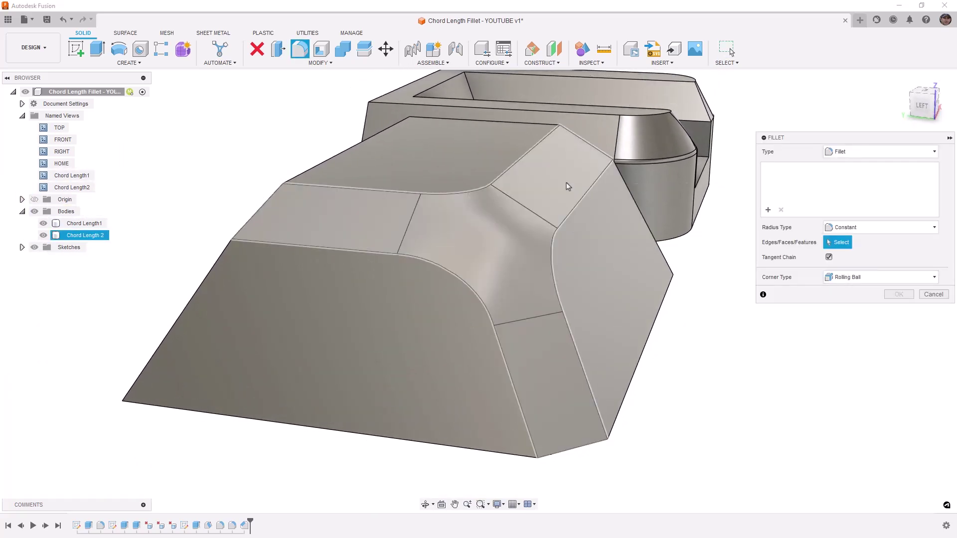
{"action": "left_click", "coordinate": [539, 148]}
{"action": "left_click", "coordinate": [574, 208]}
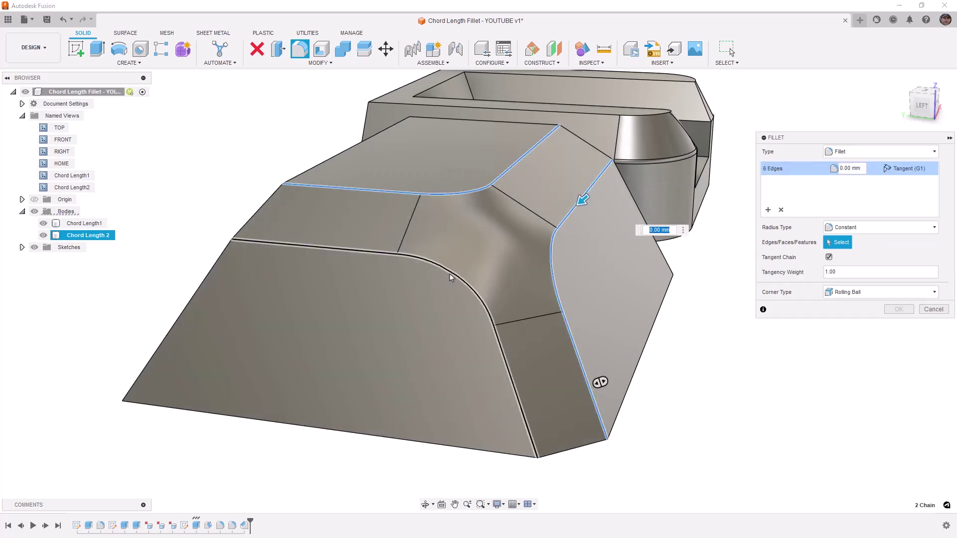
{"action": "left_click", "coordinate": [449, 271]}
{"action": "type", "text": "5"}
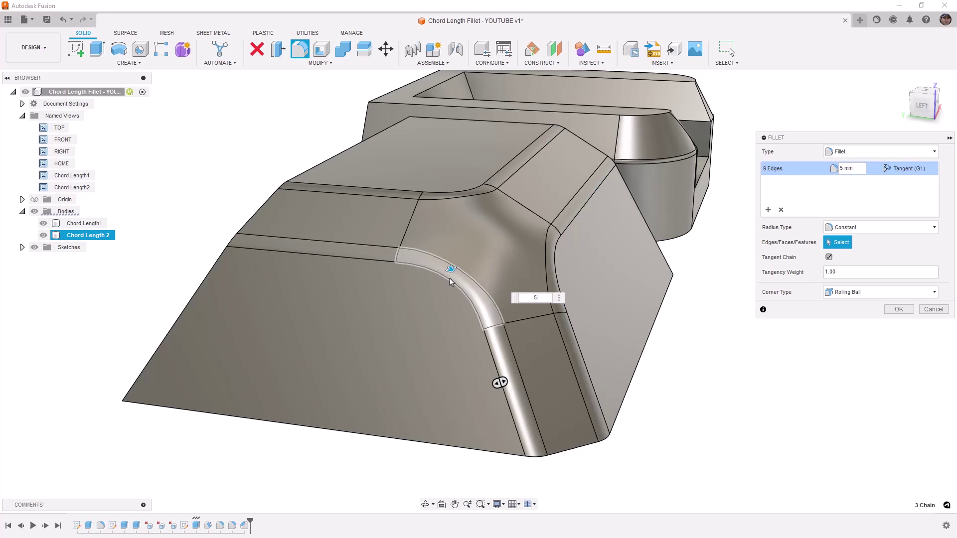
- Change the fillet to Chord Length, replacing 7.071 mm with 5 mm
{"action": "left_click", "coordinate": [872, 228]}
{"action": "left_click", "coordinate": [852, 251]}
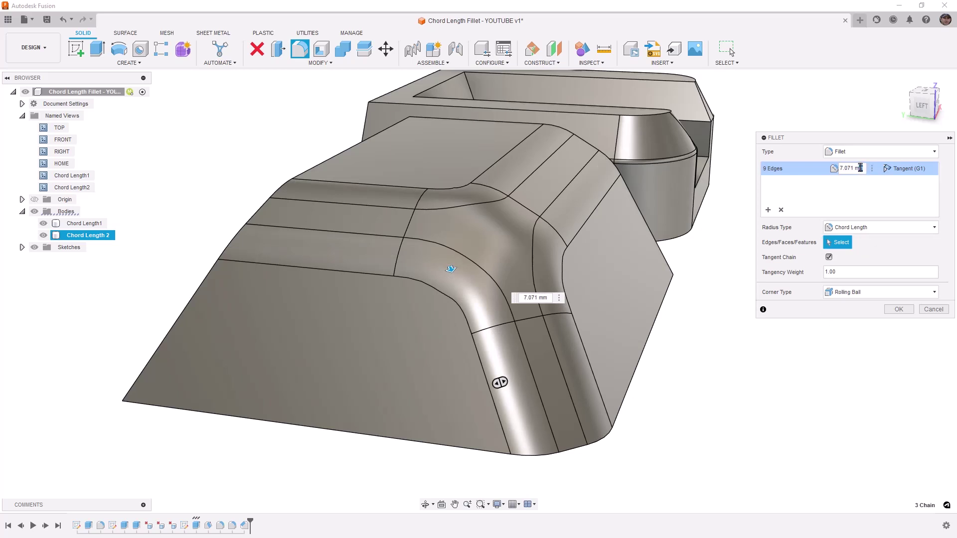
{"action": "left_click", "coordinate": [860, 168]}
{"action": "type", "text": "5"}
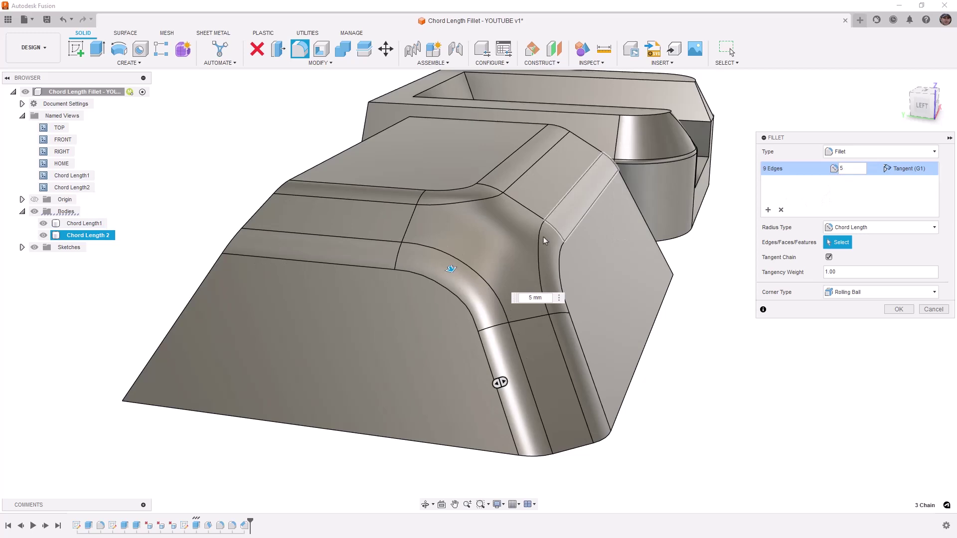
{"action": "middle_click_drag", "start_coordinate": [544, 237], "coordinate": [514, 277], "text": "shift"}
{"action": "middle_click_drag", "start_coordinate": [662, 353], "coordinate": [690, 298]}
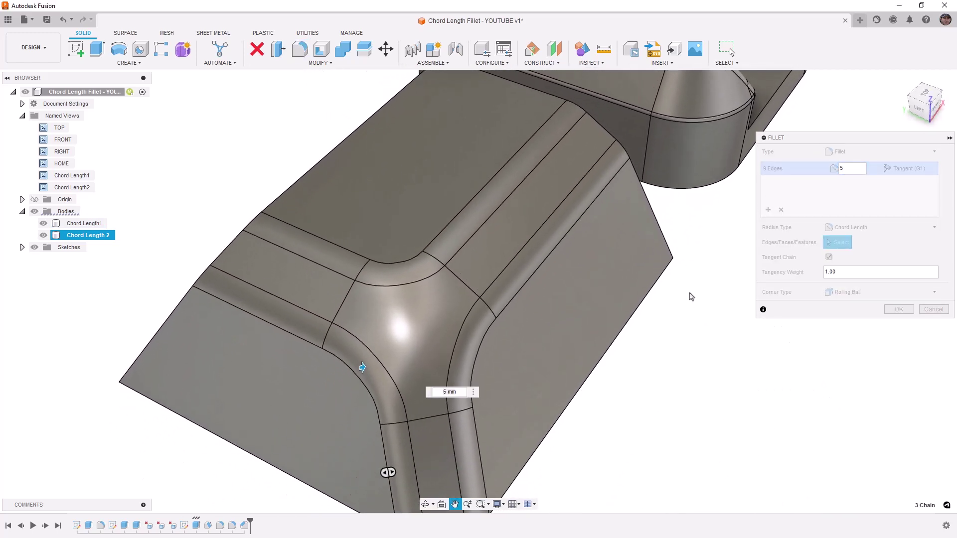
- Clear the failing 8 mm chord length, check the corner up close, and set 5 mm
{"action": "left_click", "coordinate": [859, 168]}
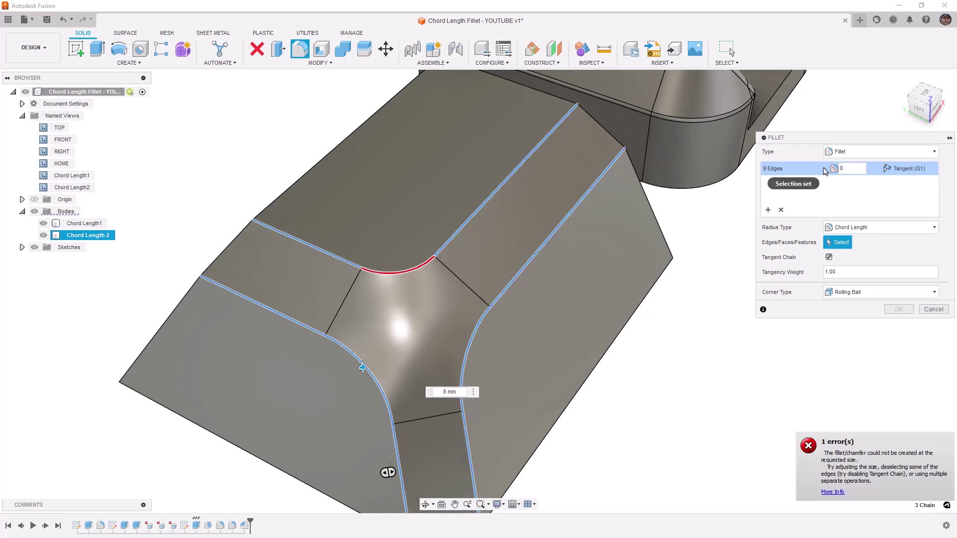
{"action": "key", "text": "BackSpace"}
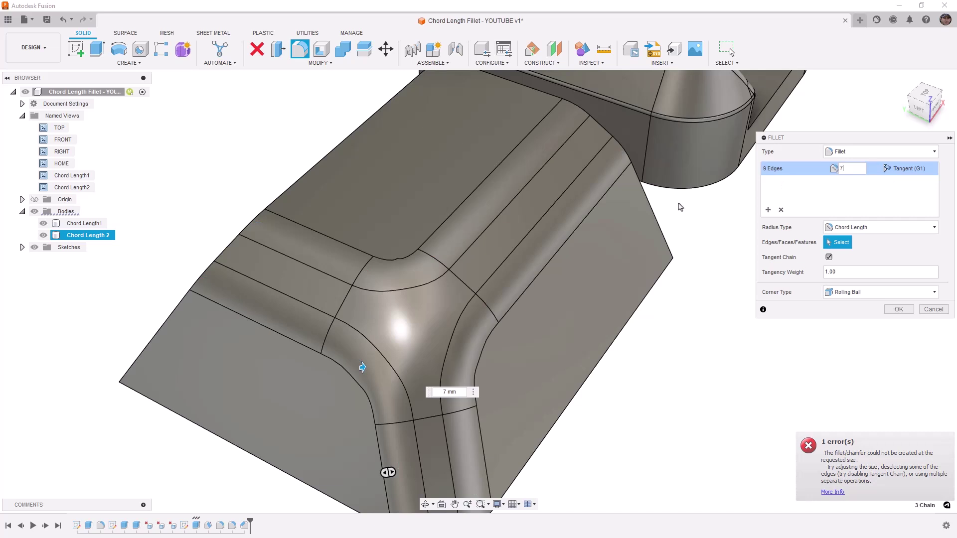
{"action": "scroll", "coordinate": [397, 259], "scroll_direction": "up", "scroll_amount": 3}
{"action": "scroll", "coordinate": [396, 259], "scroll_direction": "up", "scroll_amount": 2}
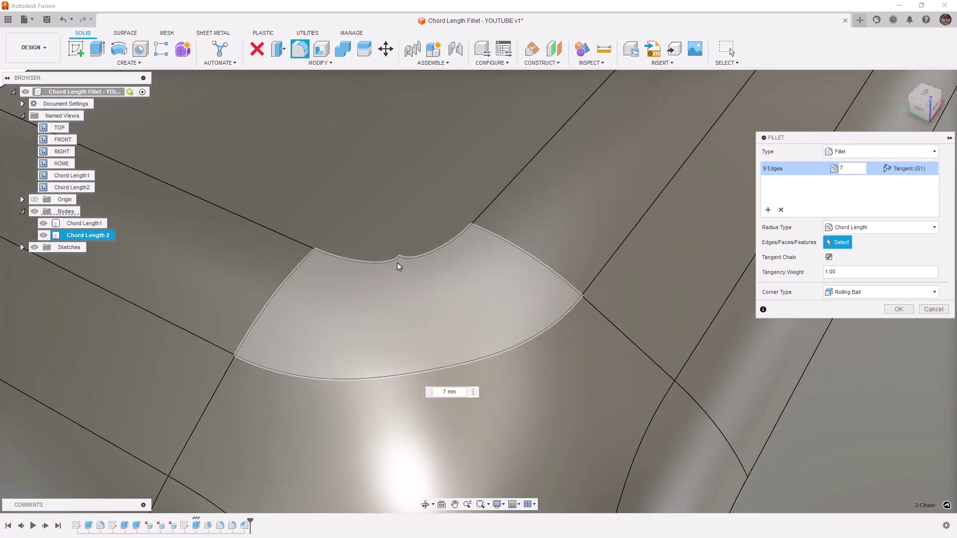
{"action": "scroll", "coordinate": [397, 262], "scroll_direction": "down", "scroll_amount": 4}
{"action": "scroll", "coordinate": [774, 423], "scroll_direction": "down", "scroll_amount": 1}
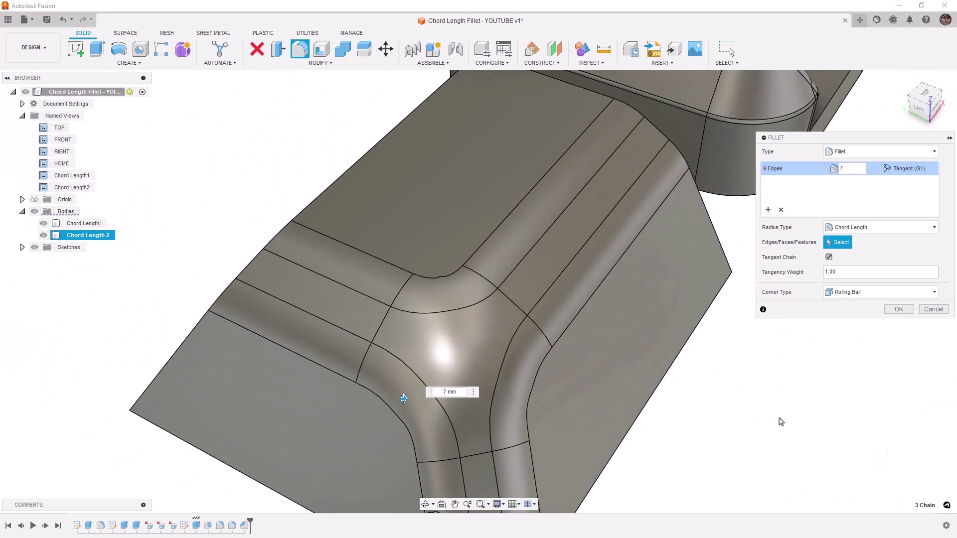
{"action": "type", "text": "5"}
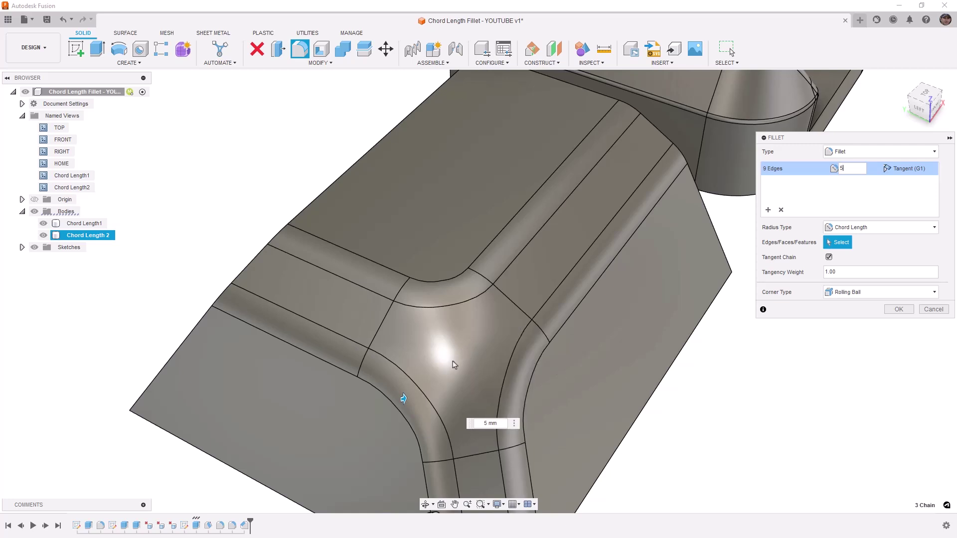
- Apply the 5 mm chord-length fillet and delete its centre corner face
{"action": "left_click", "coordinate": [899, 310]}
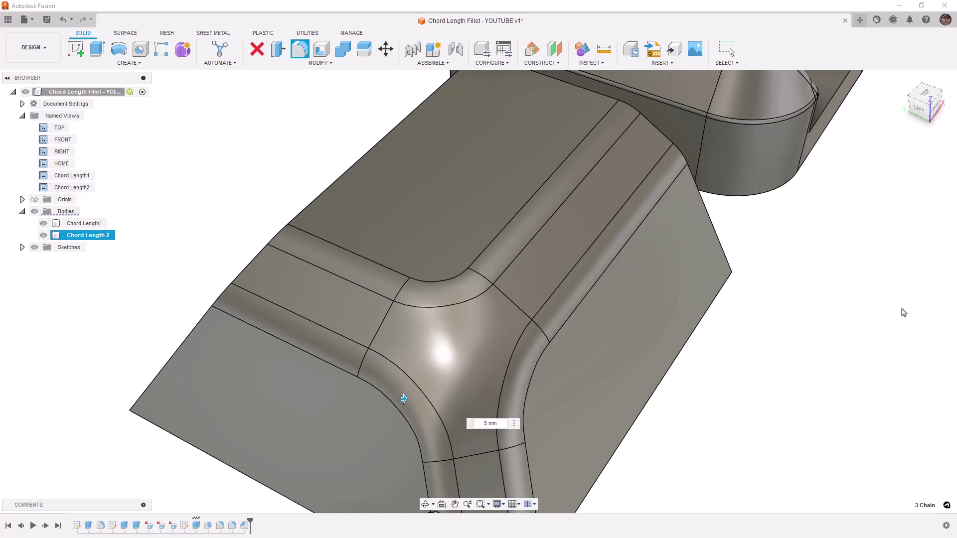
{"action": "left_click", "coordinate": [125, 34]}
{"action": "left_click", "coordinate": [461, 348]}
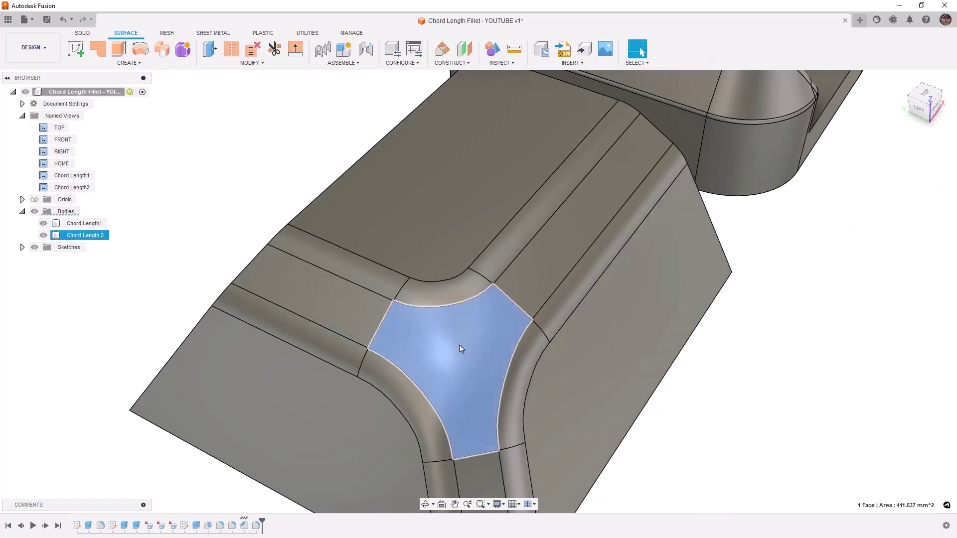
{"action": "key", "text": "Escape"}
- Fill the corner opening with a patch bounded by the six grouped edges
{"action": "left_click", "coordinate": [97, 49]}
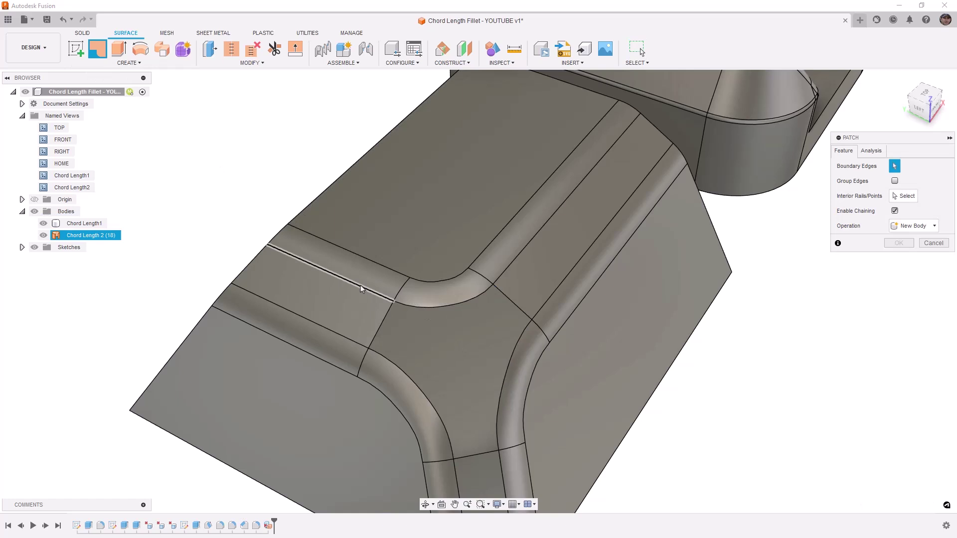
{"action": "left_click", "coordinate": [455, 304]}
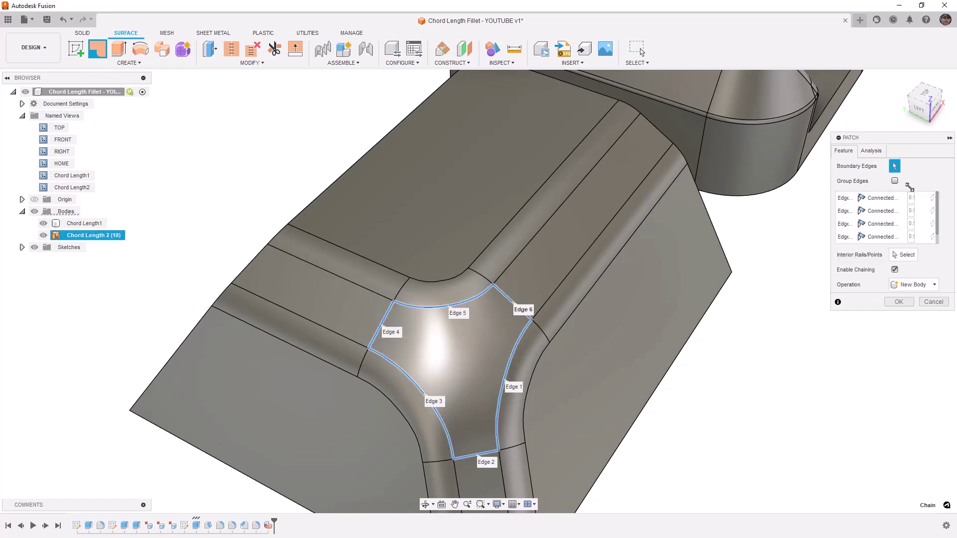
{"action": "left_click", "coordinate": [895, 181]}
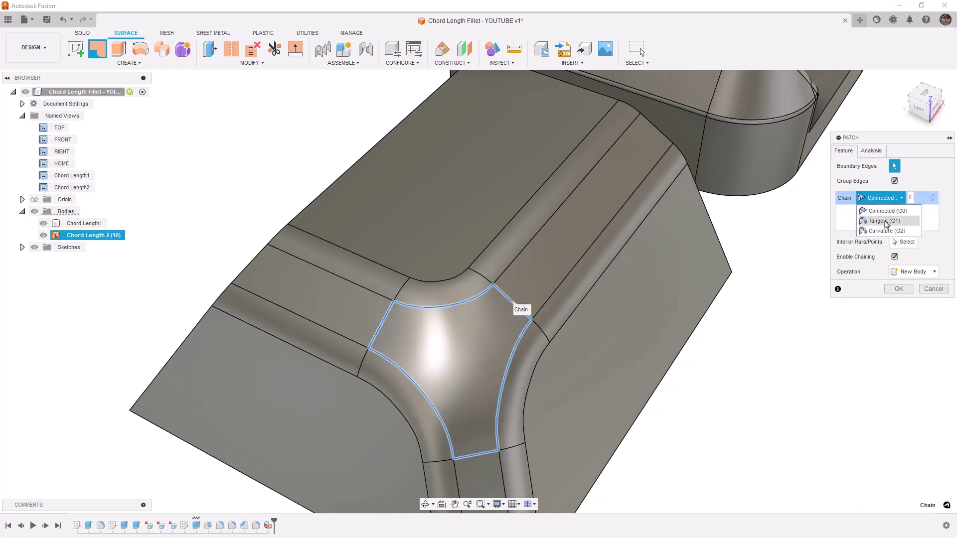
{"action": "mouse_move", "coordinate": [746, 382]}
{"action": "middle_mouse_down", "text": "shift"}
{"action": "mouse_move", "coordinate": [737, 386]}
{"action": "mouse_move", "coordinate": [769, 376]}
{"action": "mouse_move", "coordinate": [745, 382]}
{"action": "middle_mouse_up", "text": "shift"}
{"action": "left_click", "coordinate": [898, 288]}
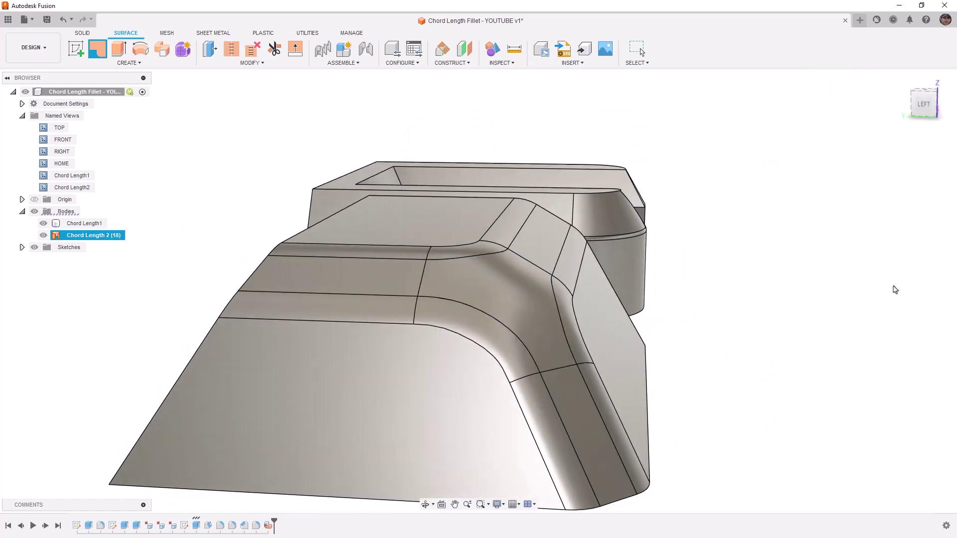
- Stitch the open front body and the patch surface into the single solid Body4
{"action": "middle_click_drag", "start_coordinate": [899, 289], "coordinate": [635, 302], "text": "shift"}
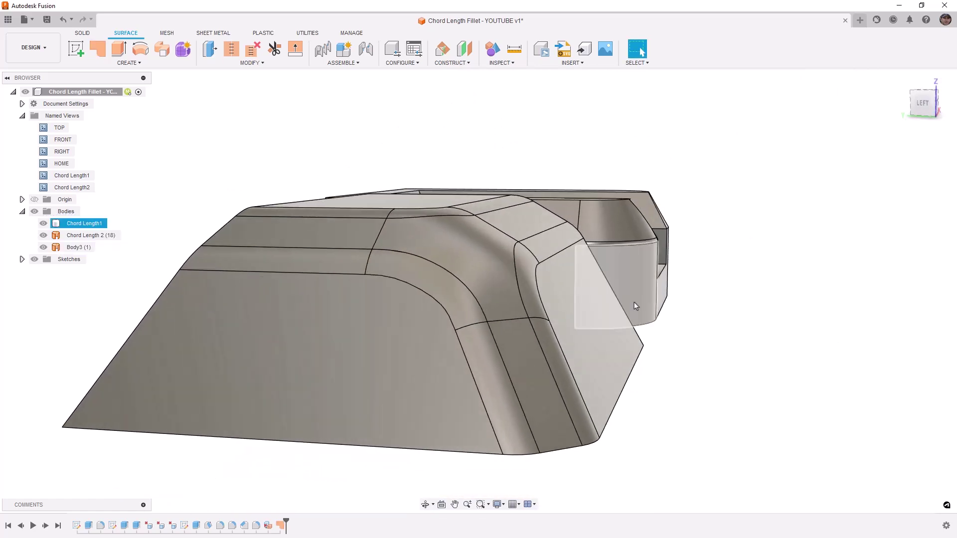
{"action": "left_click", "coordinate": [231, 48]}
{"action": "left_click", "coordinate": [339, 229]}
{"action": "left_click", "coordinate": [451, 256]}
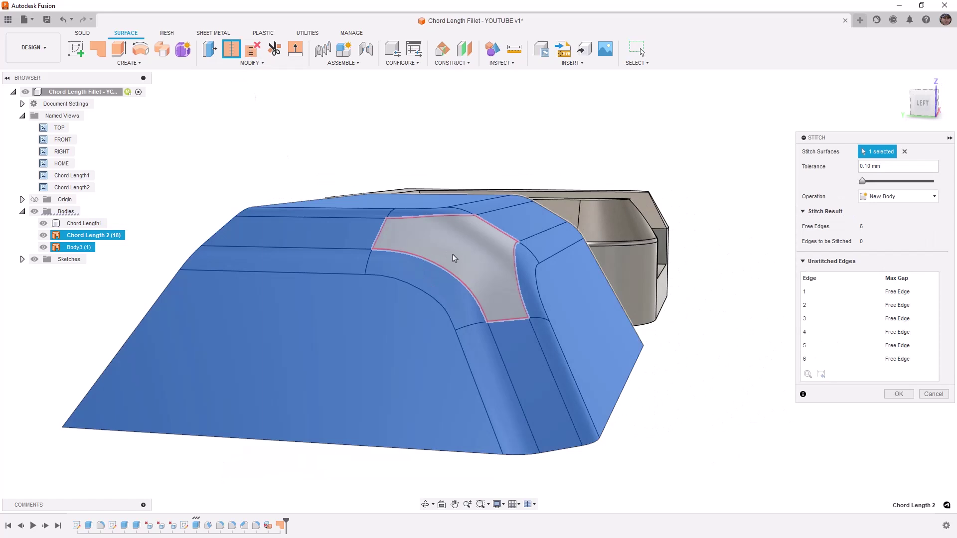
{"action": "left_click", "coordinate": [899, 313]}
{"action": "middle_click_drag", "start_coordinate": [837, 319], "coordinate": [776, 354], "text": "shift"}
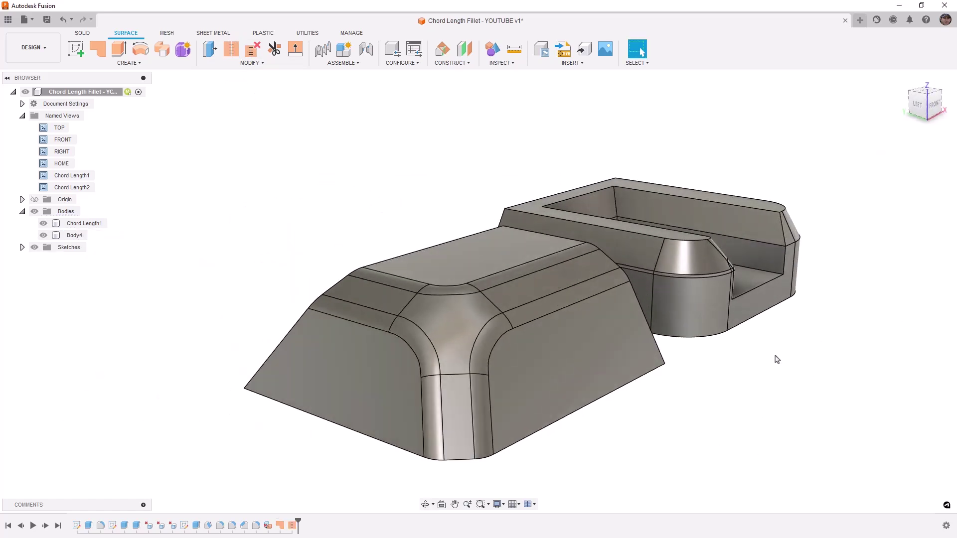
- Orbit around Body4 and the Chord Length1 tray, then reset to the home view
{"action": "middle_click_drag", "start_coordinate": [744, 391], "coordinate": [661, 401], "text": "shift"}
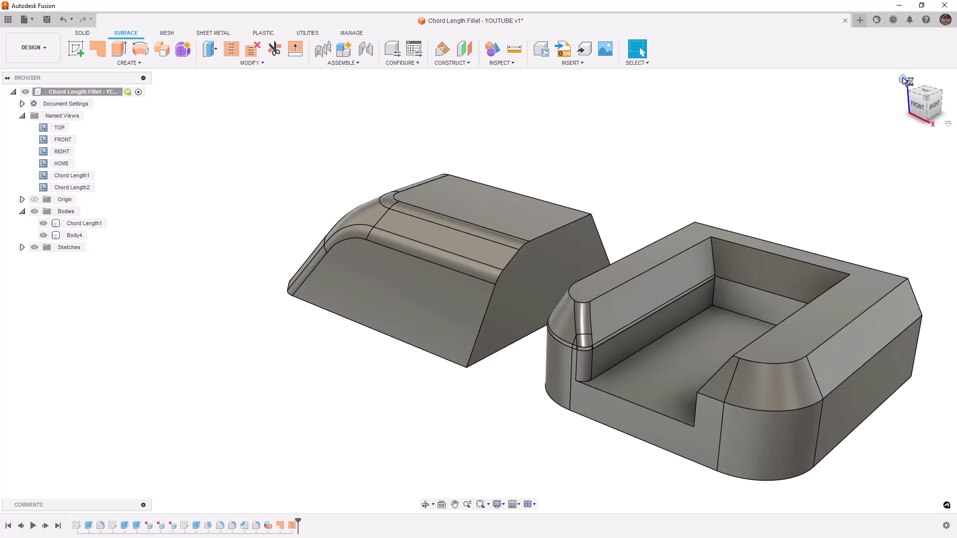
{"action": "left_click", "coordinate": [905, 80]}
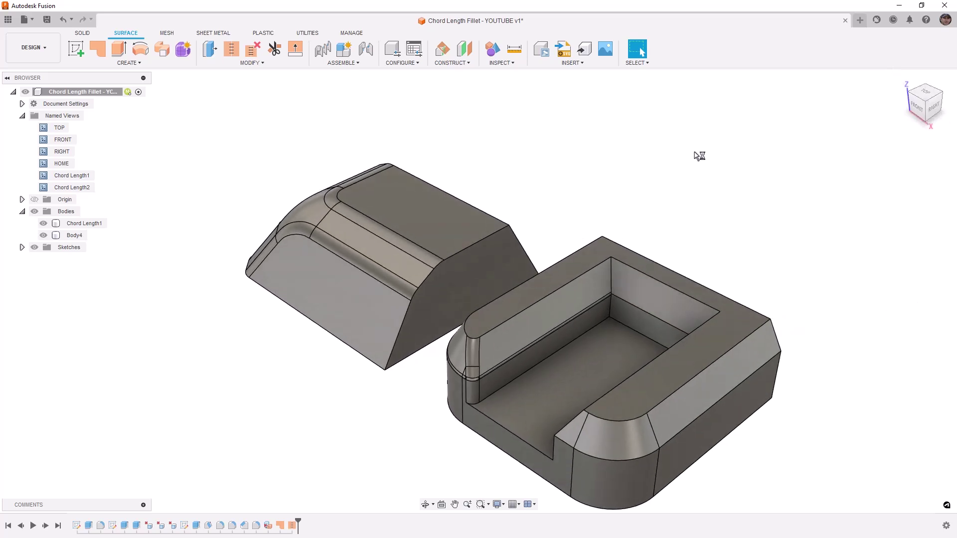